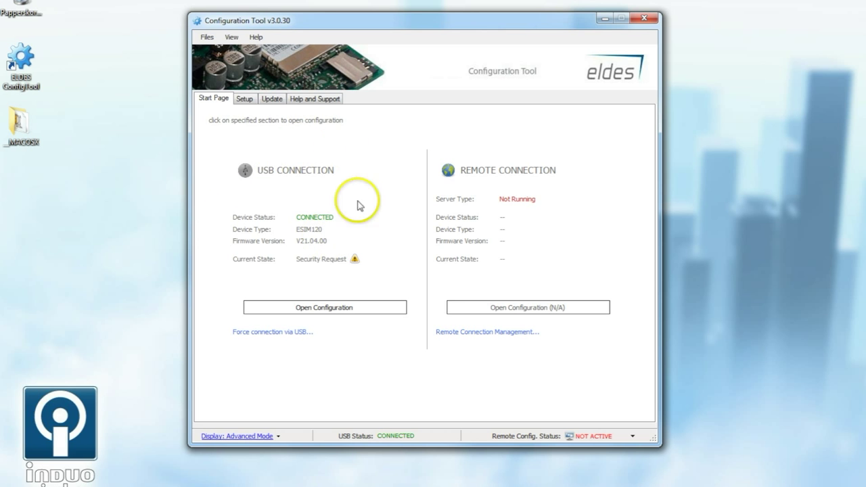
Unlock the ESIM120 with its SMS password to load its settings, then select Admin1's phone number.
click(319, 309)
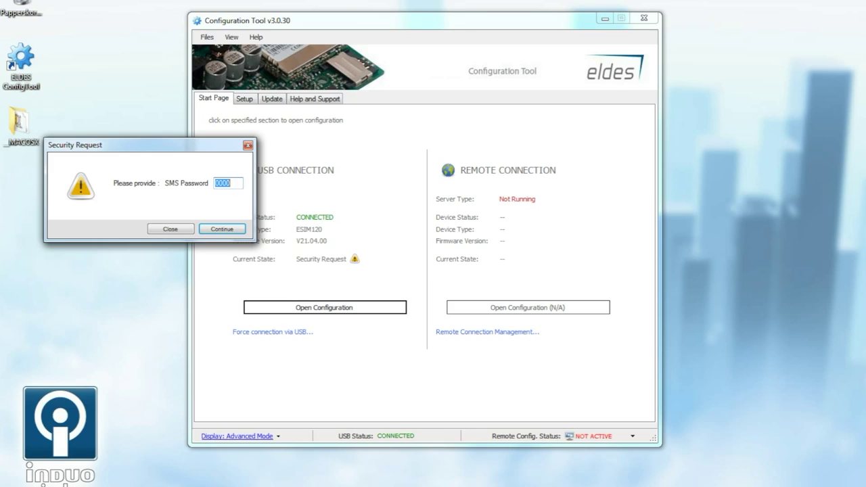
text(1234)
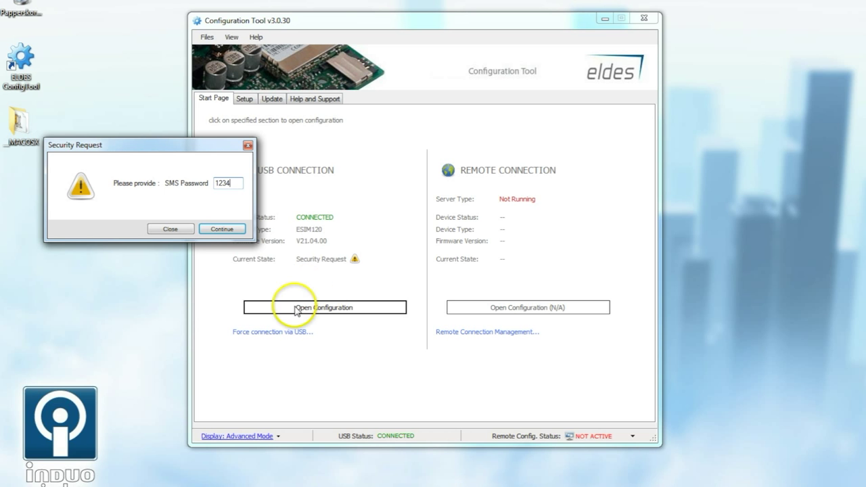
click(224, 230)
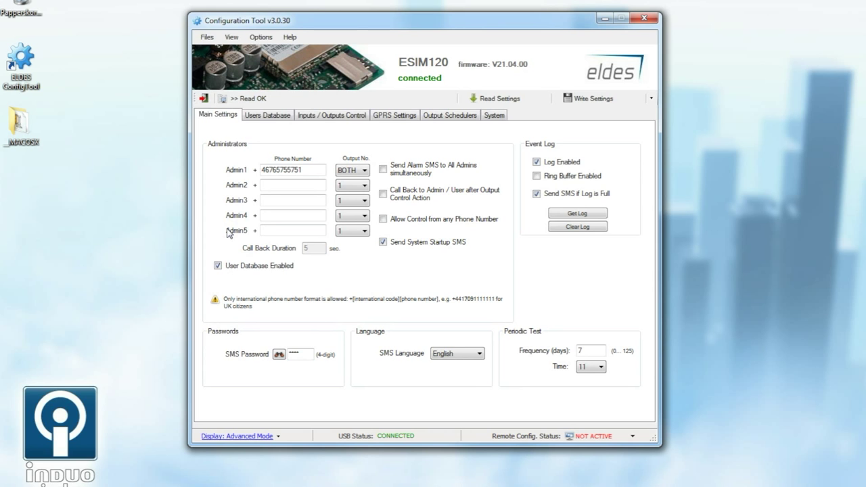
click(283, 172)
Check Admin1's phone number, keep its output on BOTH, and go to the Users Database.
click(274, 168)
click(359, 171)
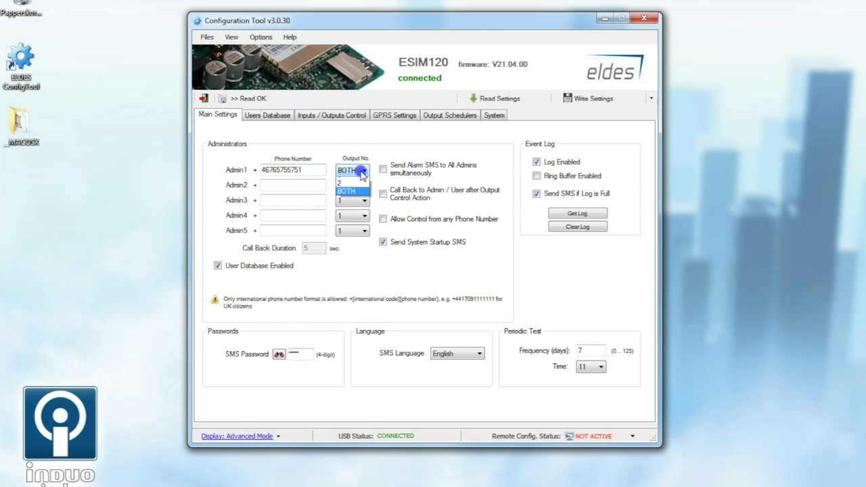
click(363, 173)
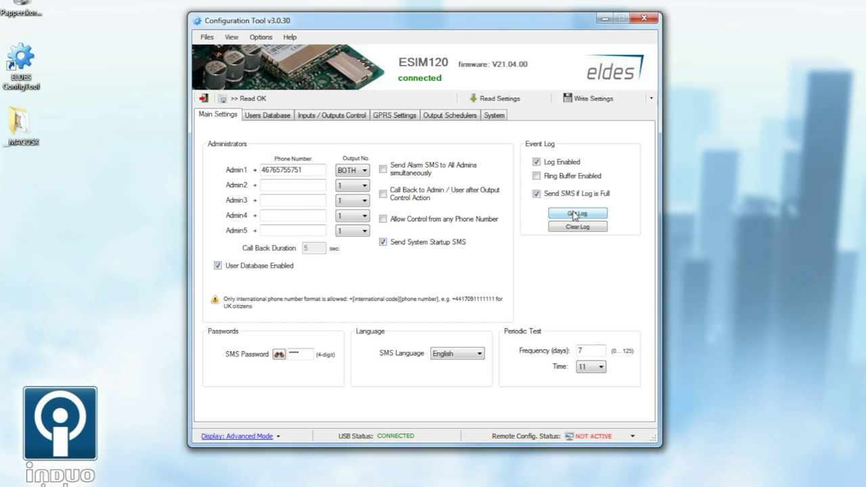
click(274, 116)
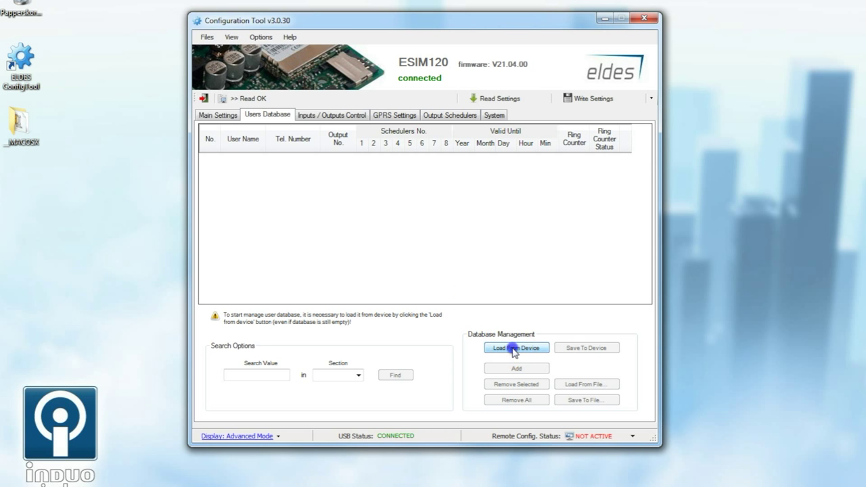
Load the user list from the device and inspect the user's phone and output number.
click(512, 348)
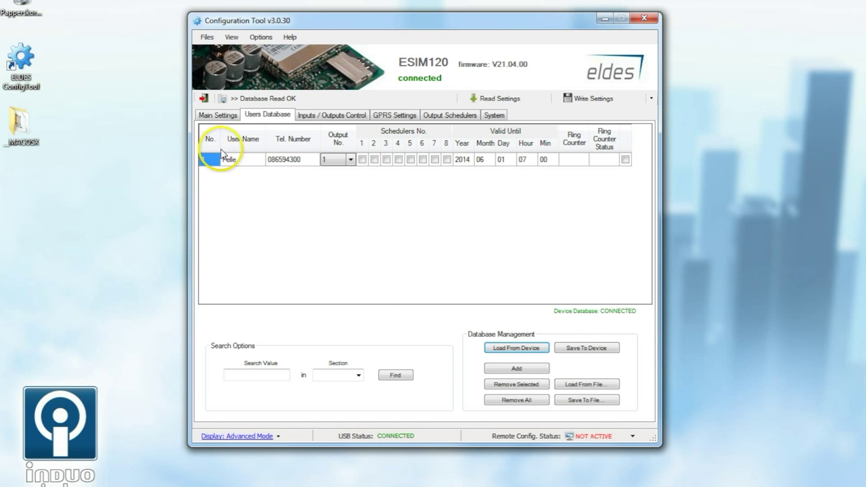
click(287, 159)
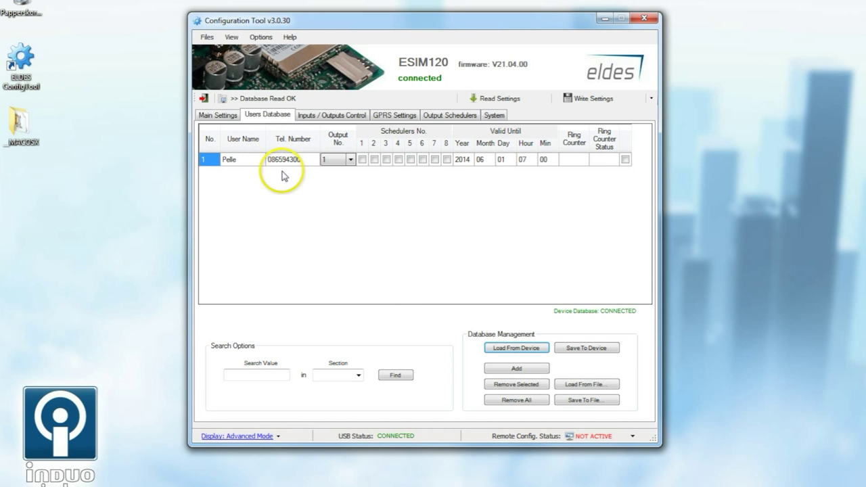
click(291, 159)
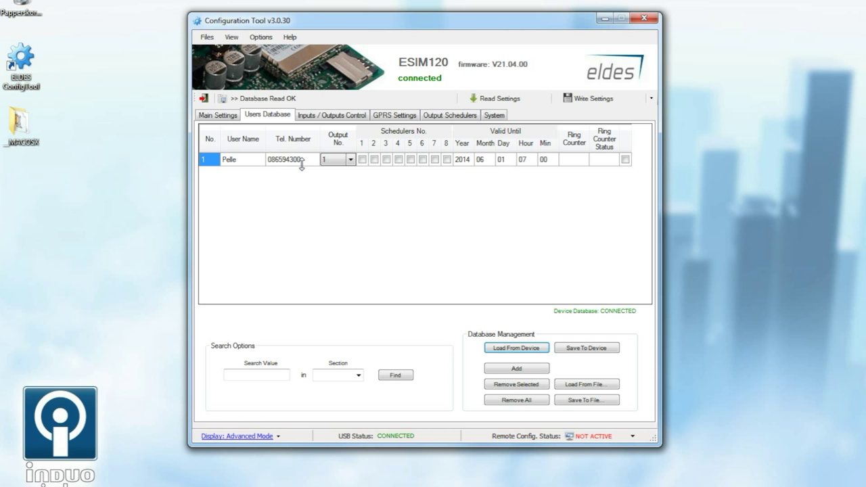
click(333, 164)
click(445, 116)
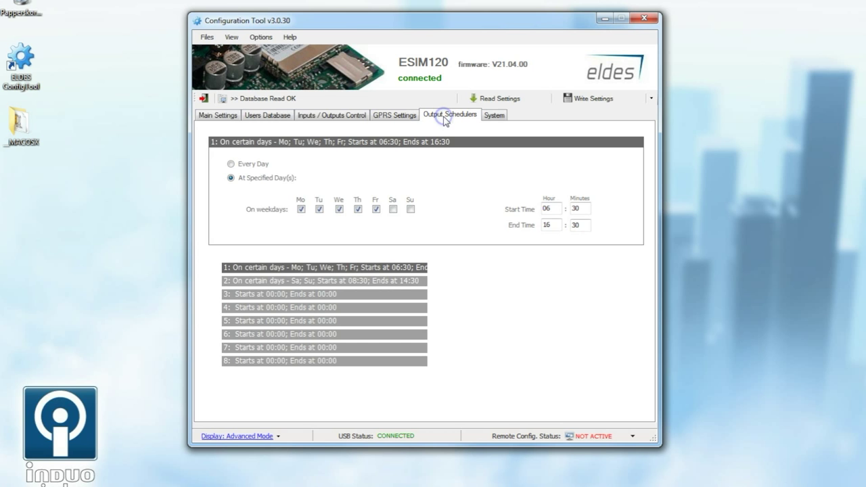
View scheduler 1 (Mo–Fr 06:30–16:30) and scheduler 2 (Sa–Su 08:30–14:30), then return to Users Database.
click(306, 274)
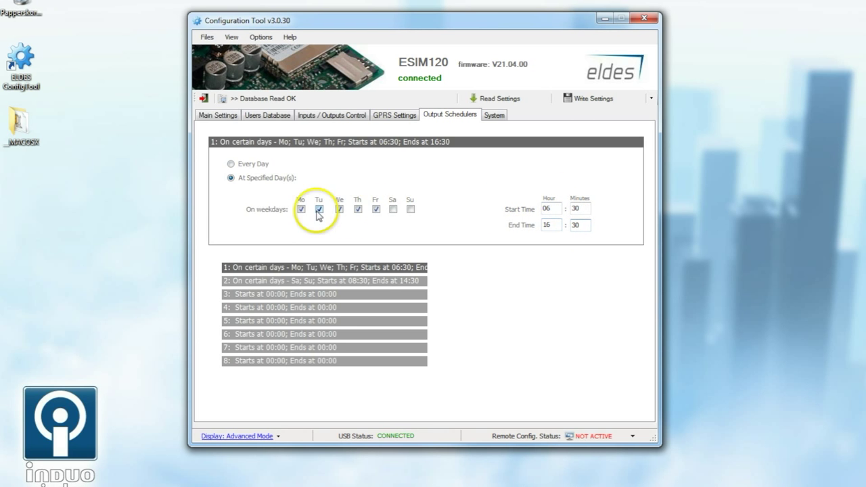
click(304, 284)
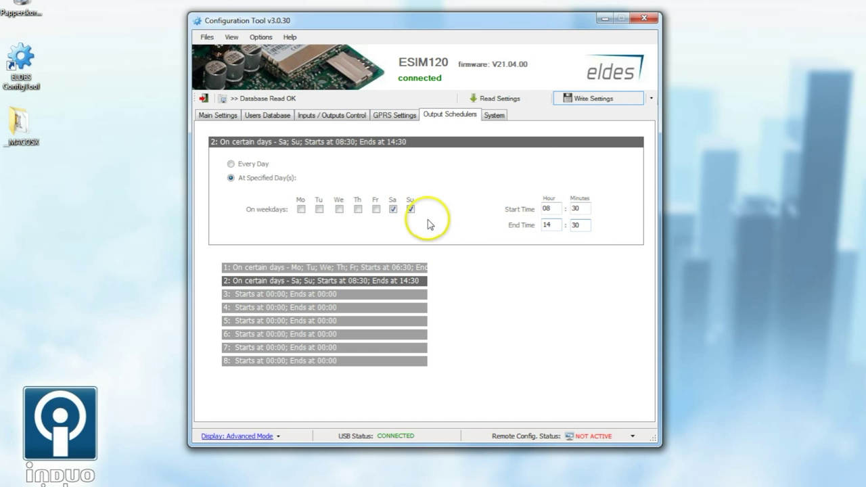
click(269, 115)
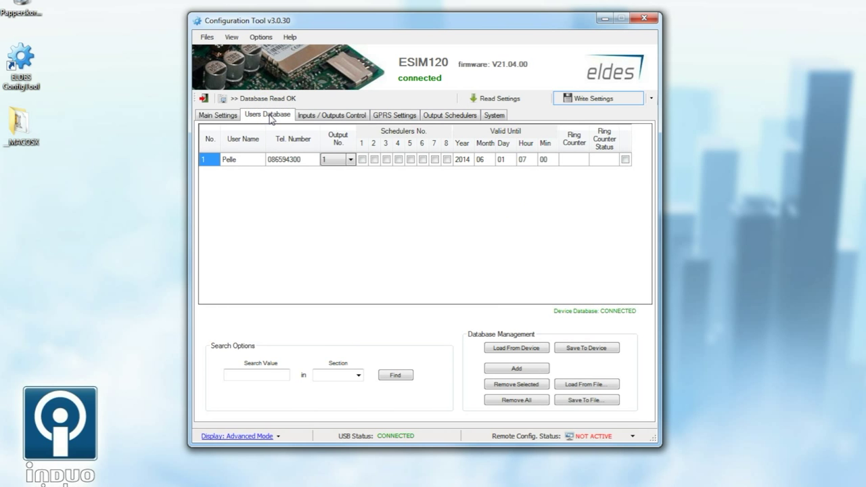
Assign the user to scheduler 1 (Mo–Fr 06:30–16:30) and write the settings to the ESIM120.
click(362, 160)
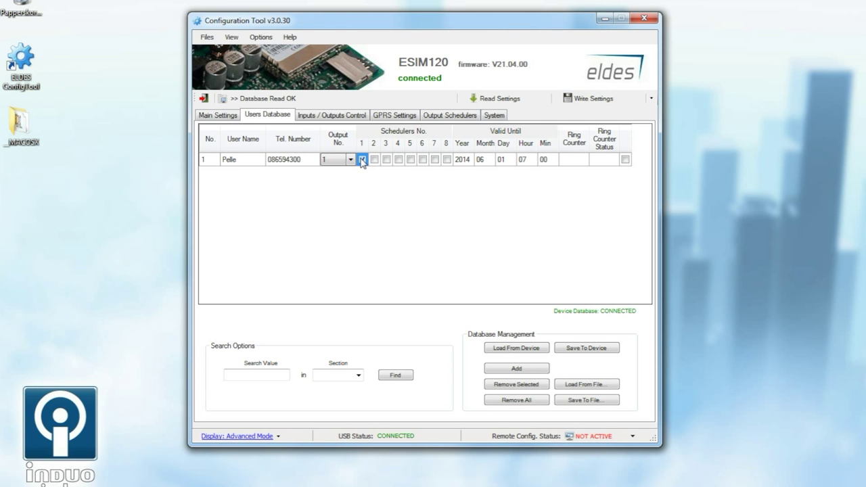
click(447, 114)
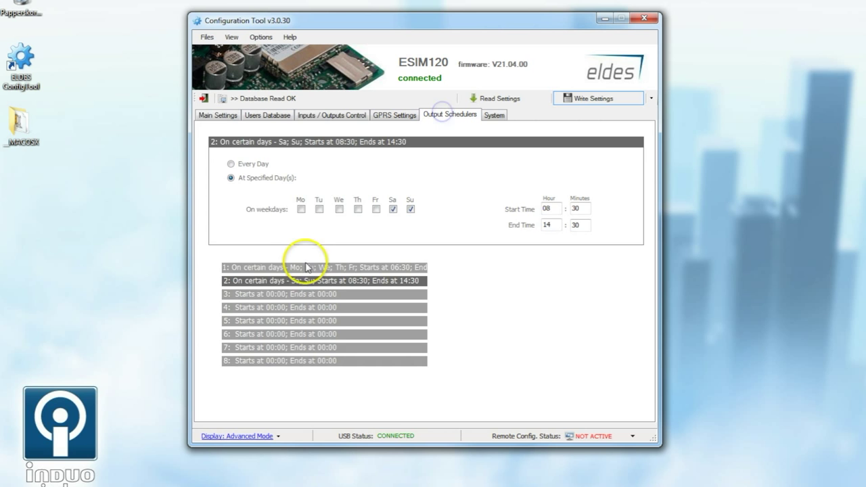
click(305, 267)
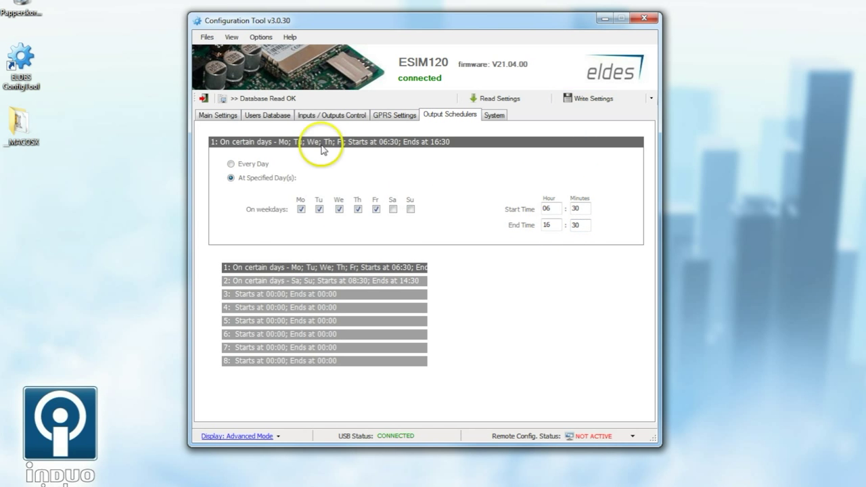
click(267, 115)
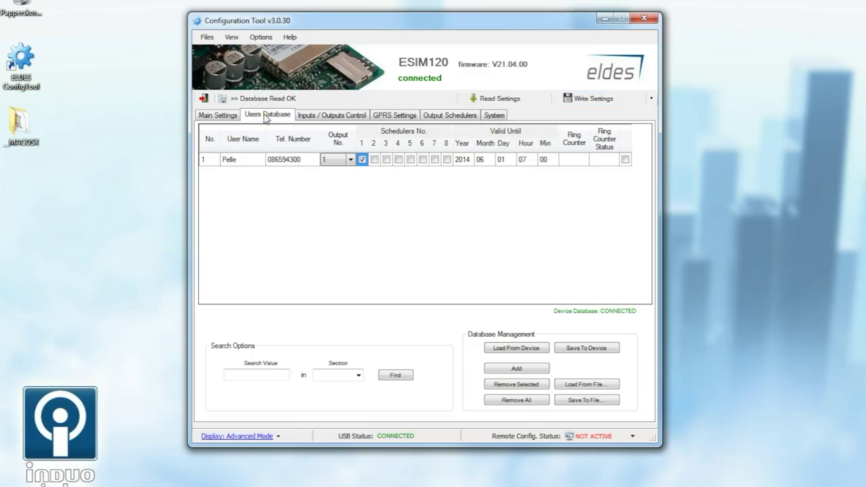
click(600, 101)
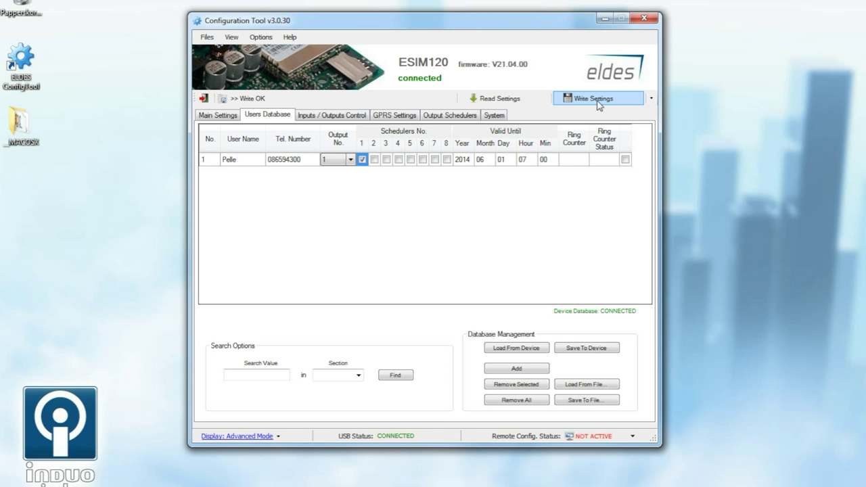
click(326, 118)
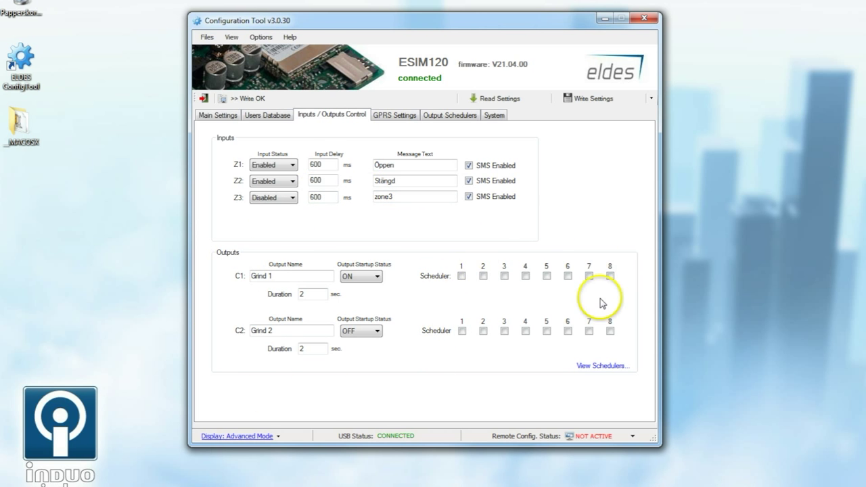
Review the zone inputs and the Grind 1 and Grind 2 outputs, cross-checking the Users Database.
click(264, 116)
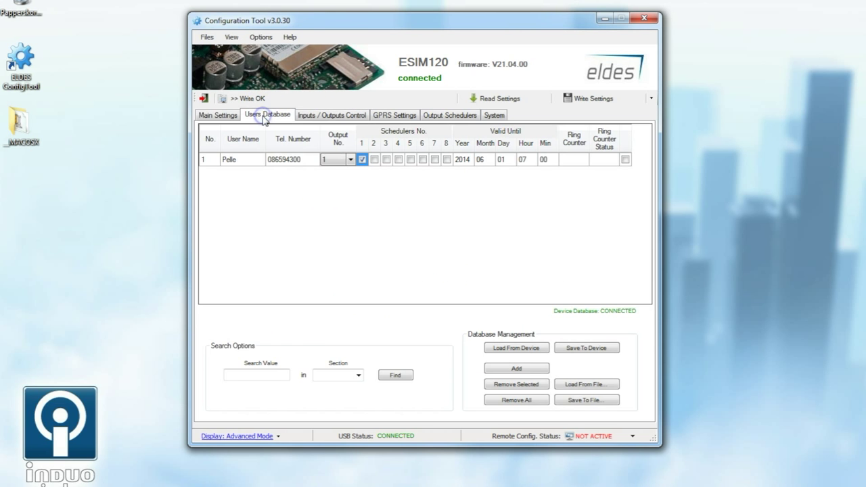
click(339, 122)
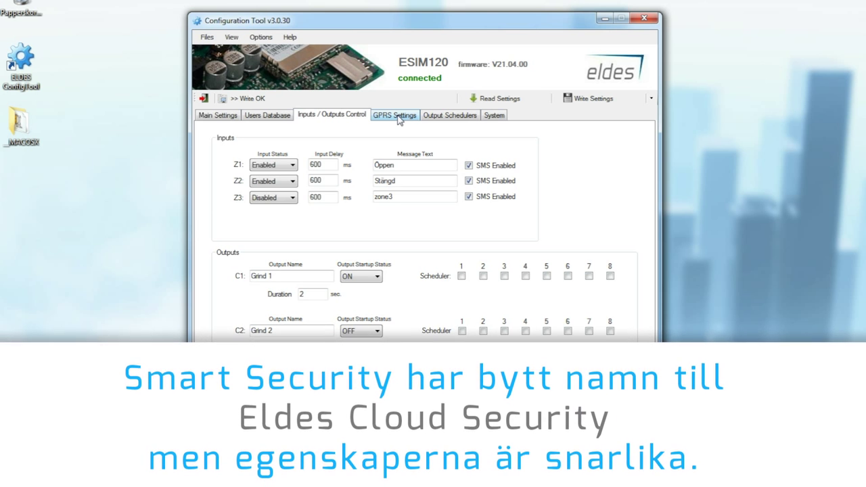
click(399, 117)
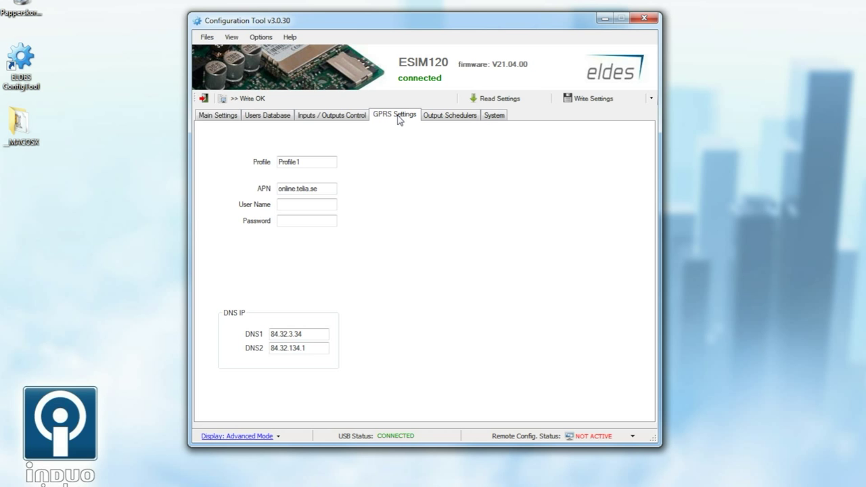
Check the APN online.telia.se, then view the Smart Security system options.
drag(329, 189, 259, 185)
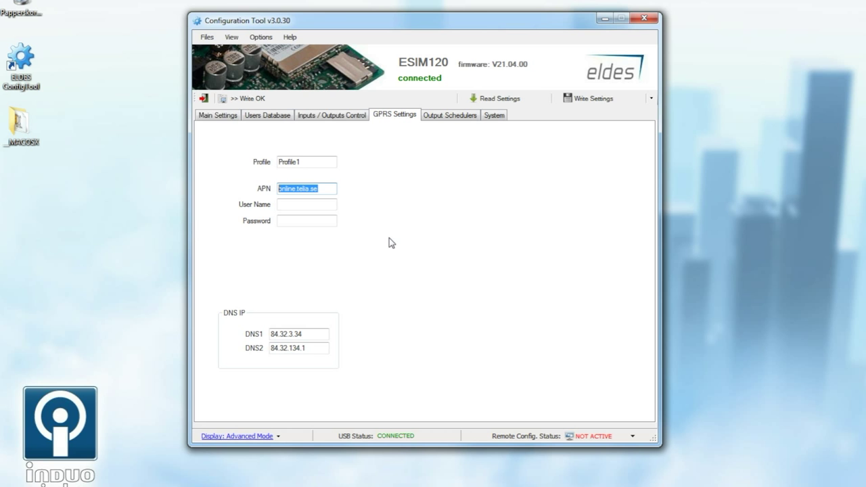
click(495, 117)
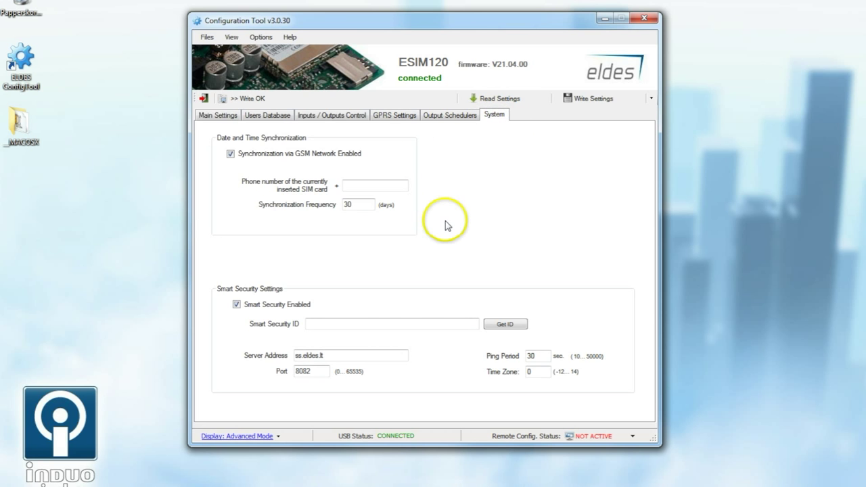
Generate and copy the Smart Security ID, write it to the device, and close the tool.
click(506, 324)
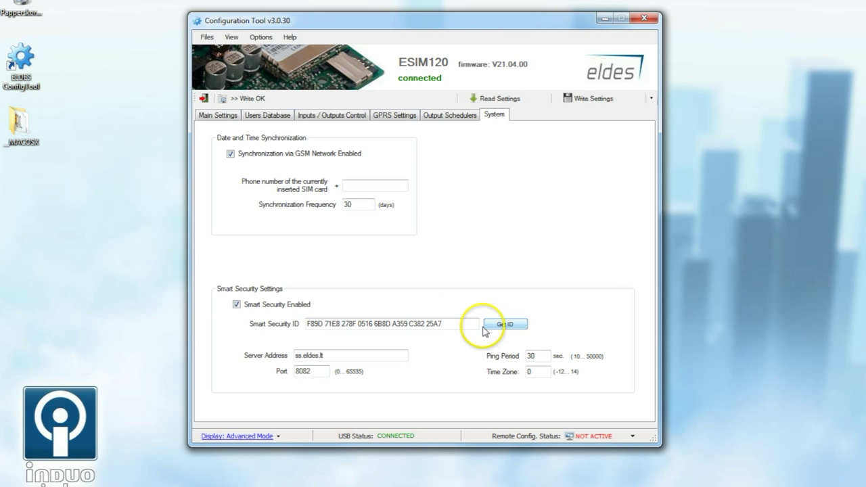
drag(444, 325, 276, 326)
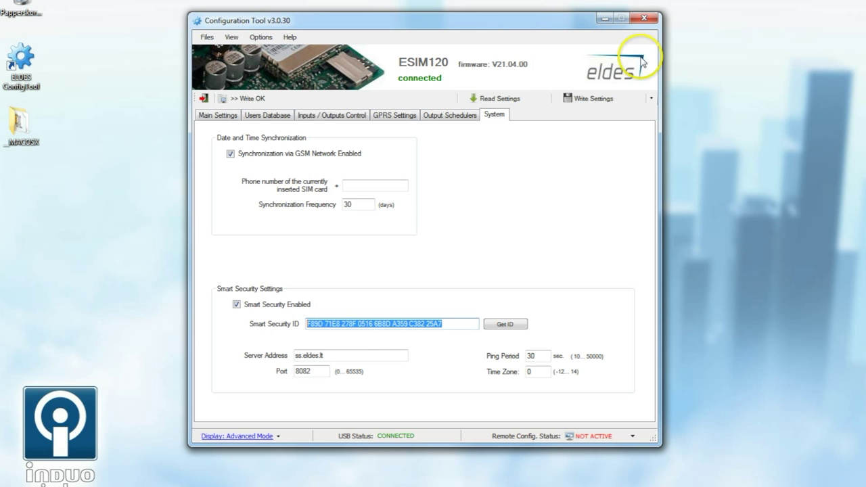
click(589, 101)
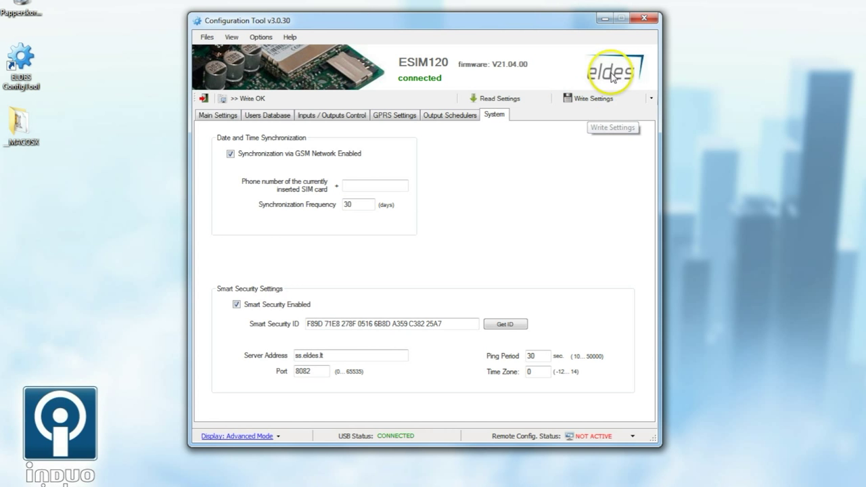
click(643, 19)
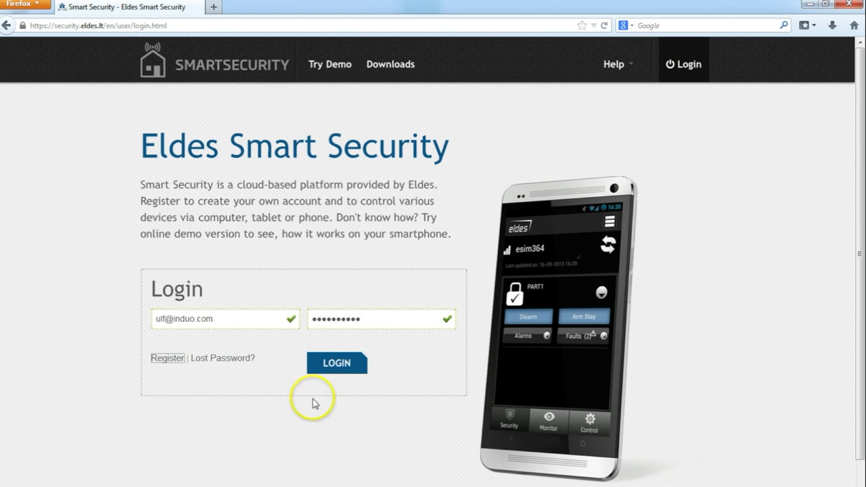
Log in to the Eldes Smart Security portal with the pre-filled credentials.
click(347, 364)
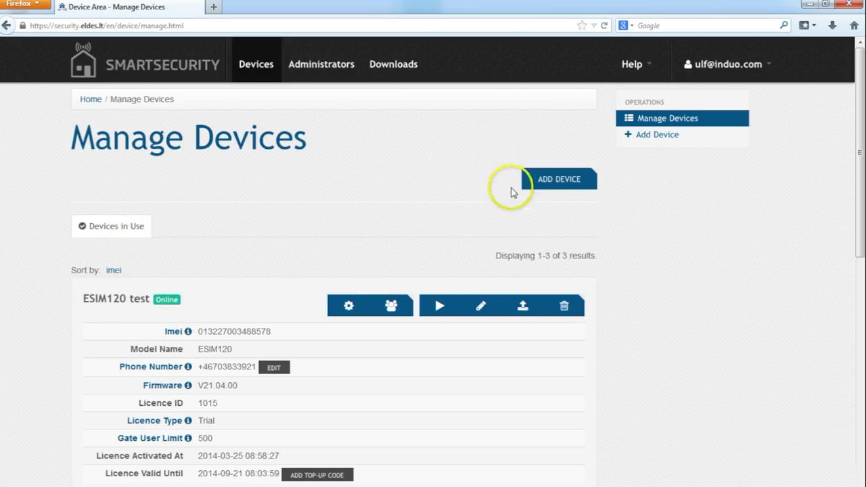
click(541, 181)
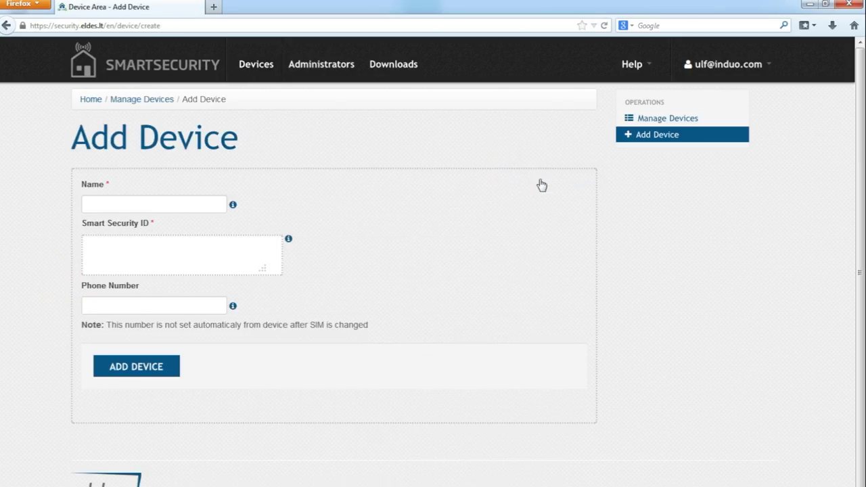
click(137, 205)
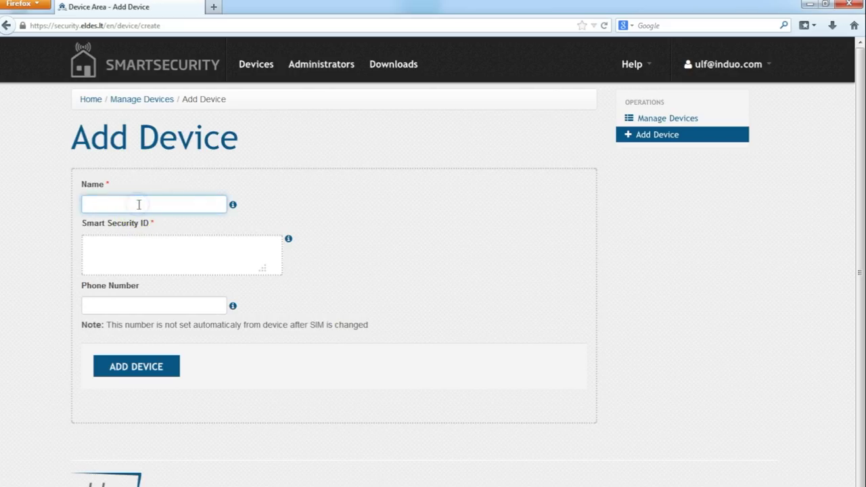
click(135, 250)
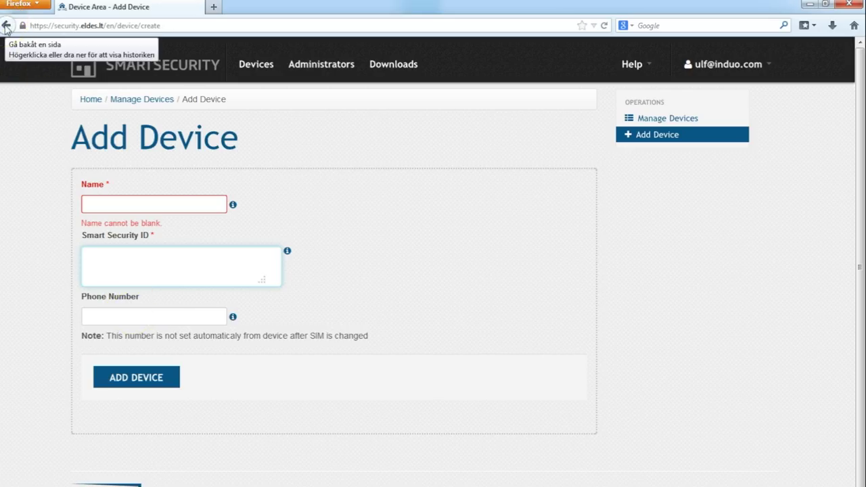
click(6, 27)
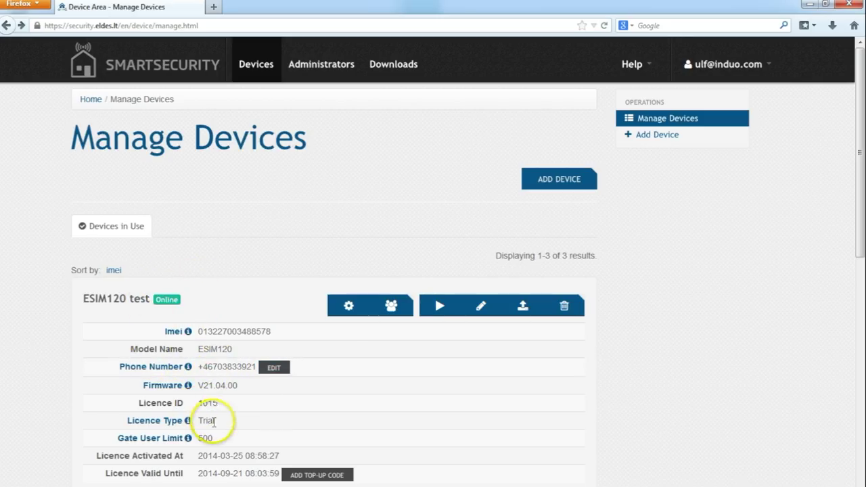
Open ESIM120 test's configuration and view its Users Database with one user on output 1.
click(349, 306)
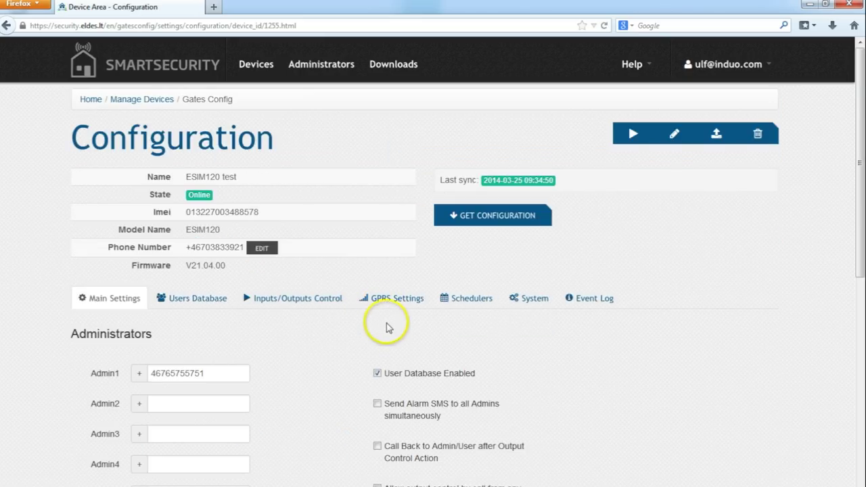
scroll(276, 329, down, 10)
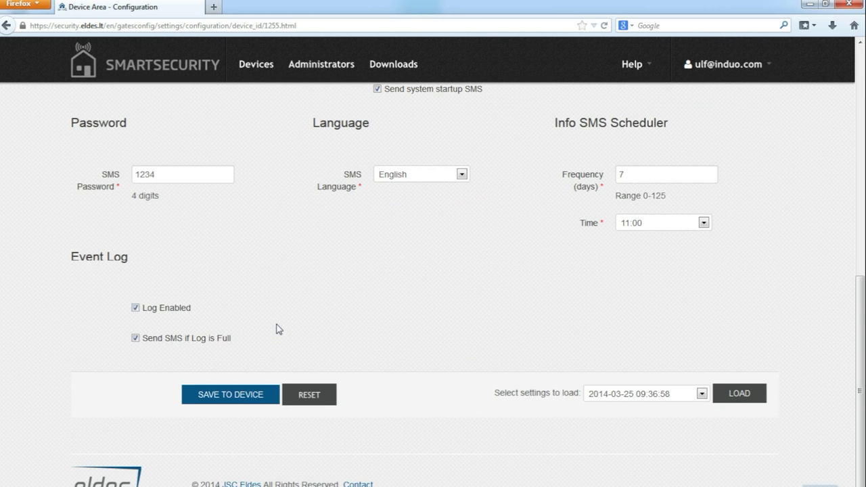
scroll(276, 329, up, 10)
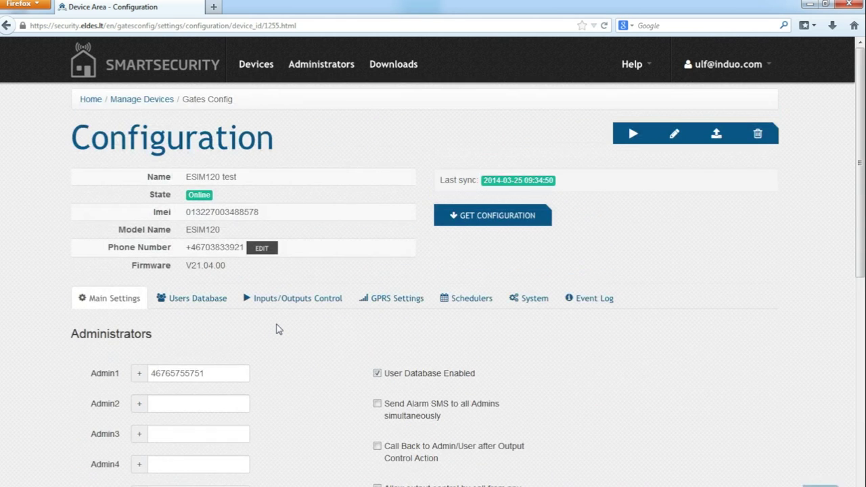
click(216, 306)
scroll(425, 346, down, 1)
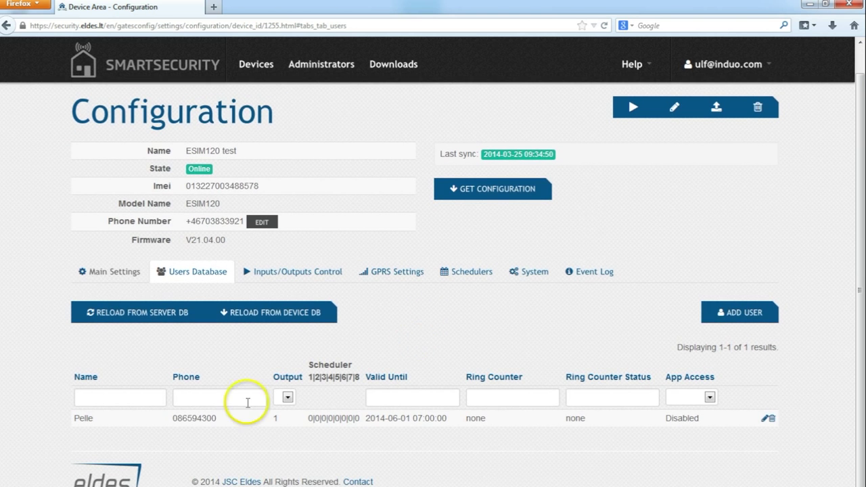
Open the existing device user for editing and set App Access to Enabled.
click(83, 420)
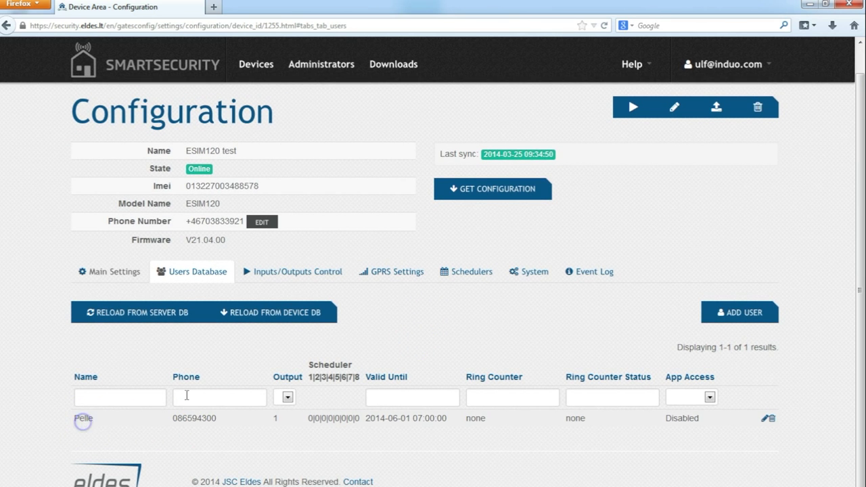
click(766, 419)
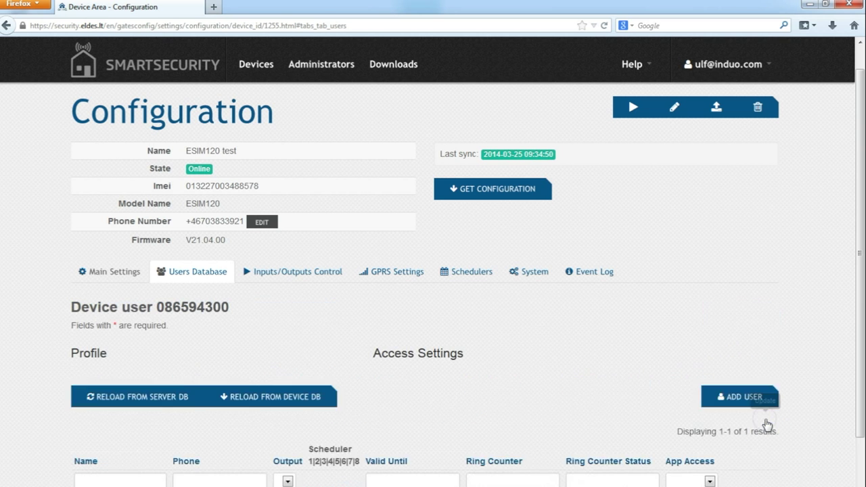
scroll(768, 425, down, 5)
scroll(768, 424, down, 1)
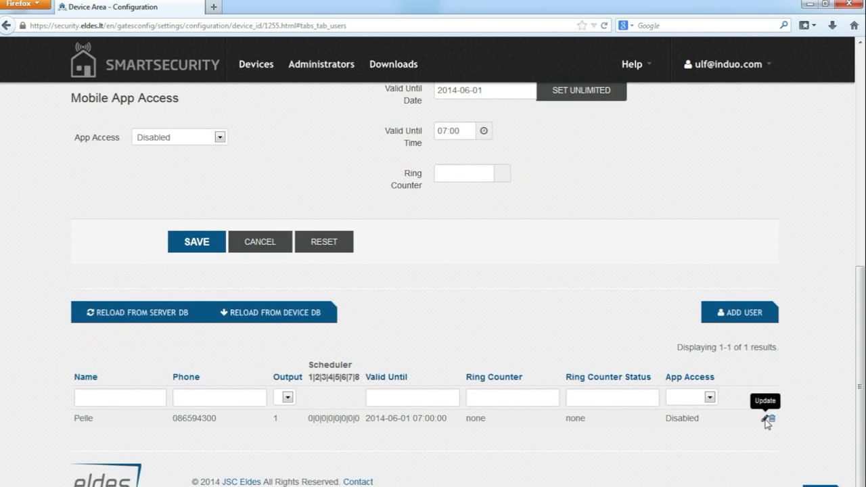
scroll(768, 425, up, 9)
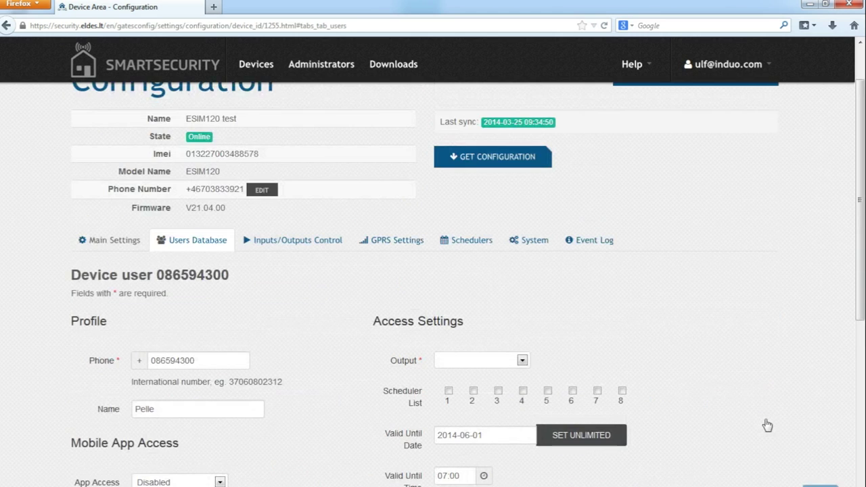
click(217, 482)
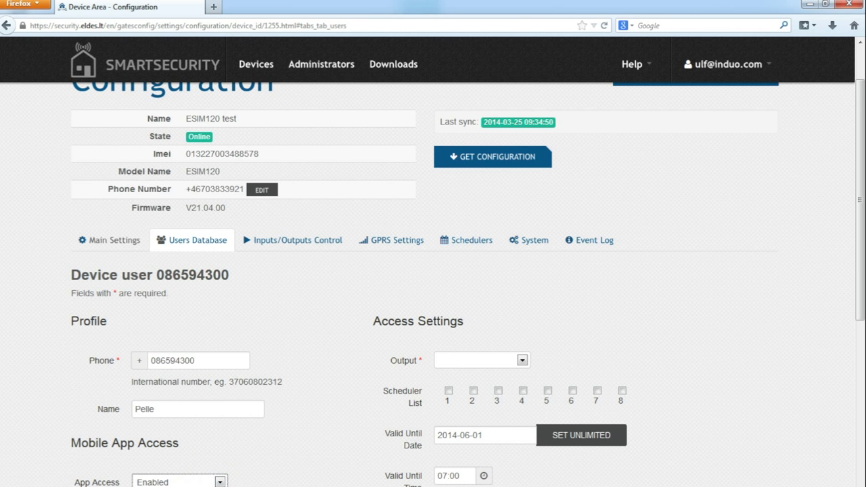
Enter an app access password, lengthening it to at least six characters so it's accepted.
drag(861, 233, 861, 290)
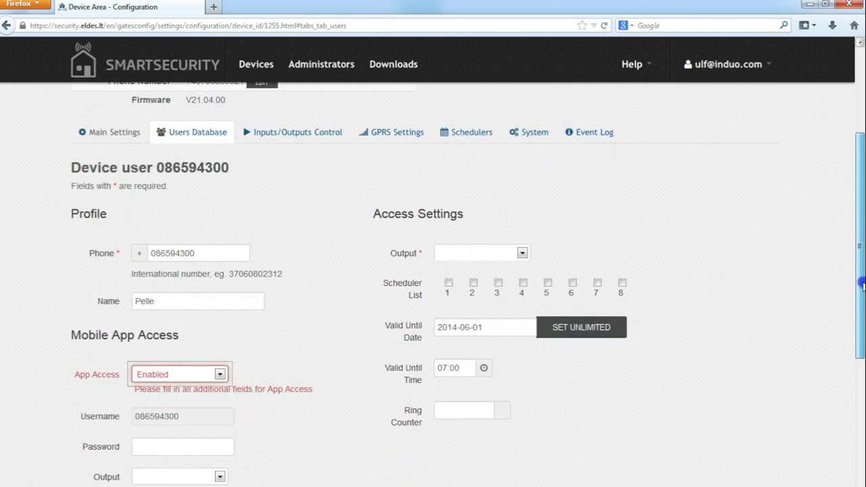
click(180, 440)
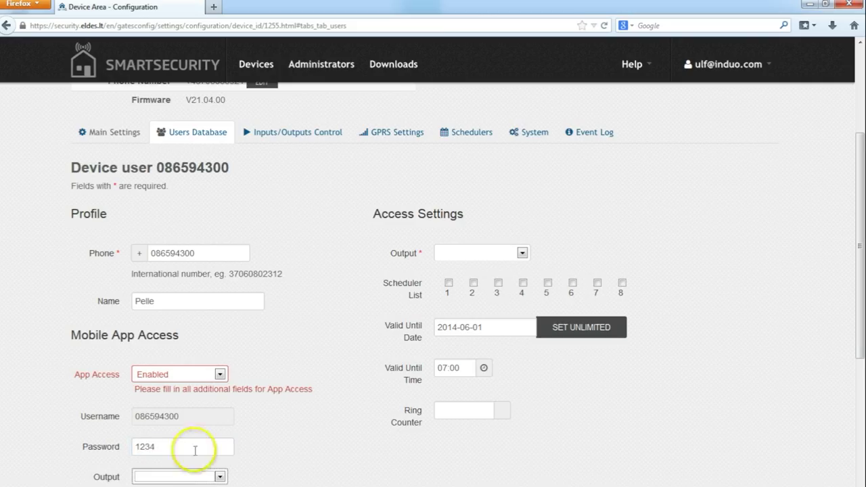
click(193, 467)
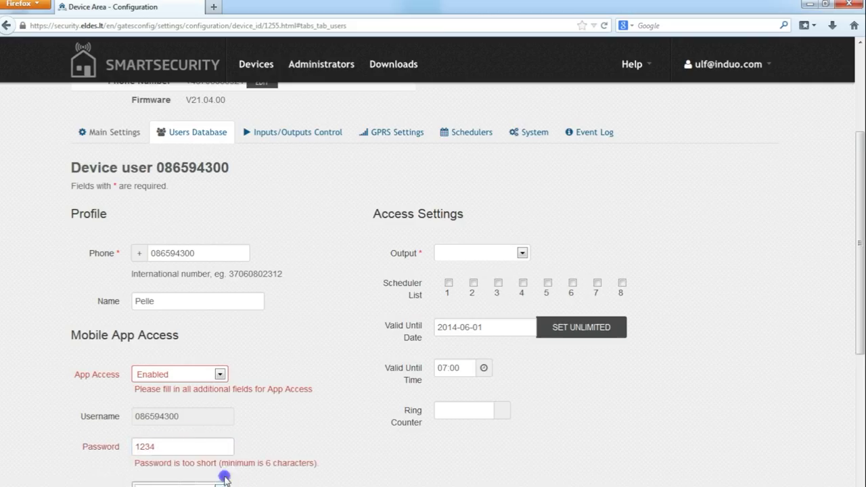
click(176, 444)
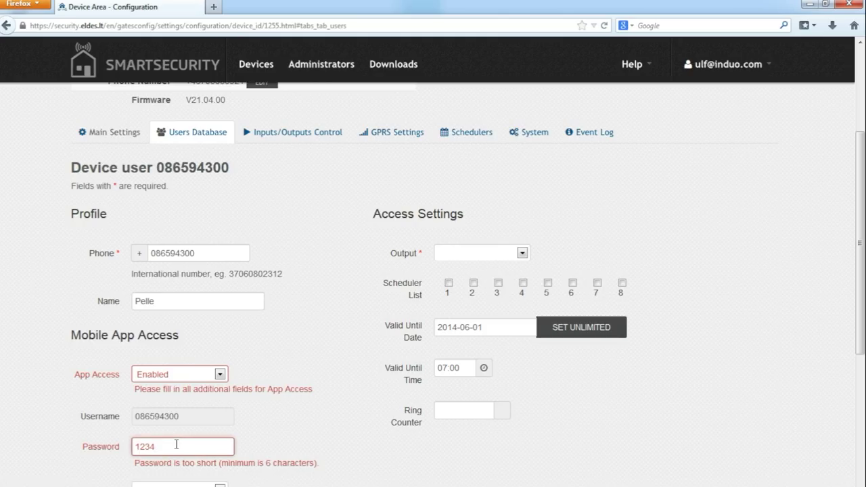
click(257, 474)
Open the Output dropdown to review the available output choices for app access.
click(221, 477)
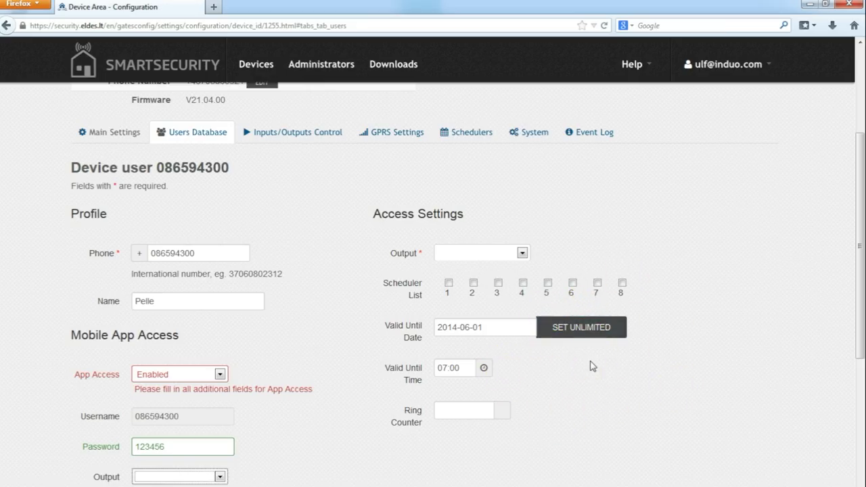
scroll(592, 366, down, 3)
scroll(592, 366, up, 5)
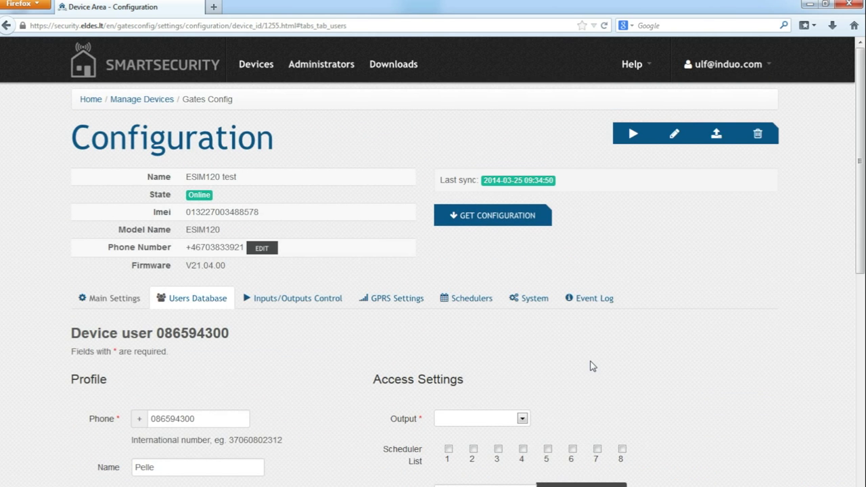
click(261, 298)
click(398, 387)
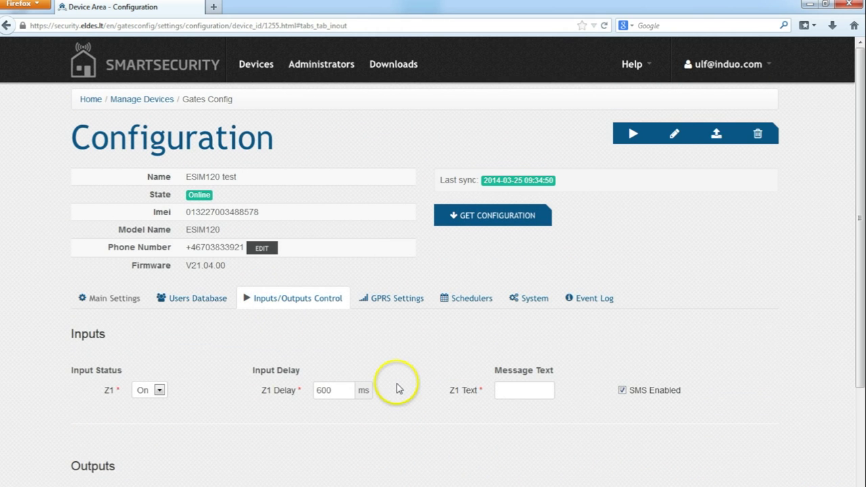
scroll(399, 388, down, 4)
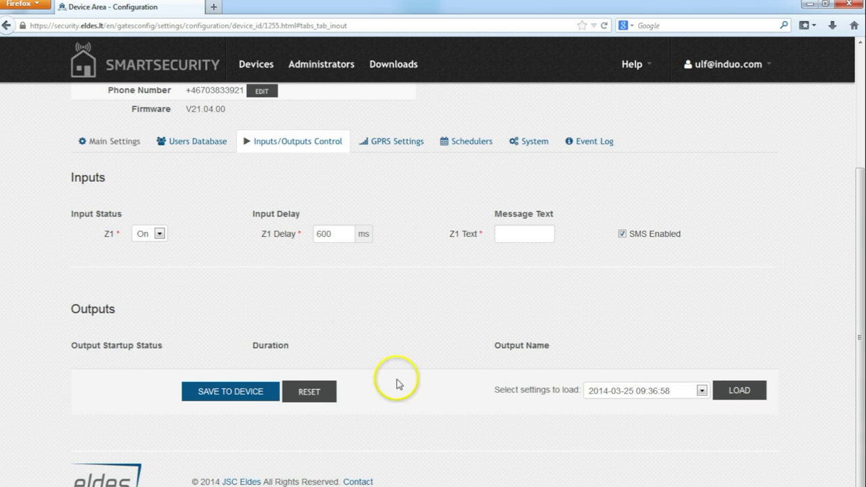
click(387, 146)
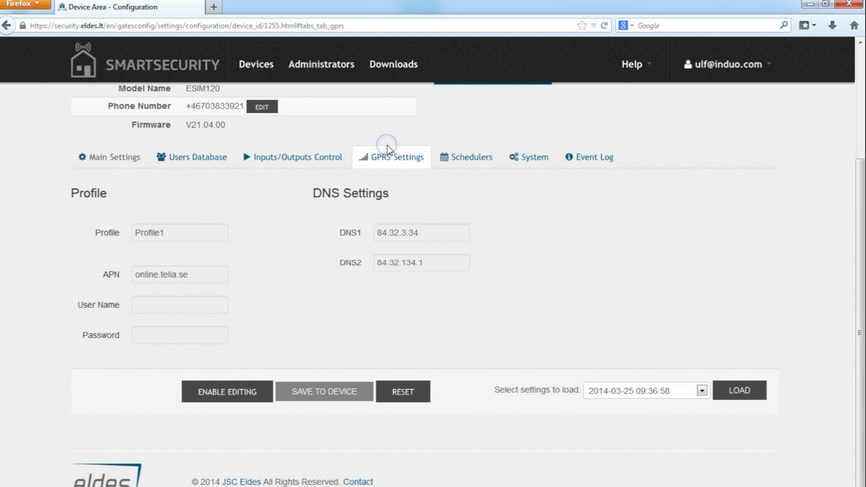
click(476, 163)
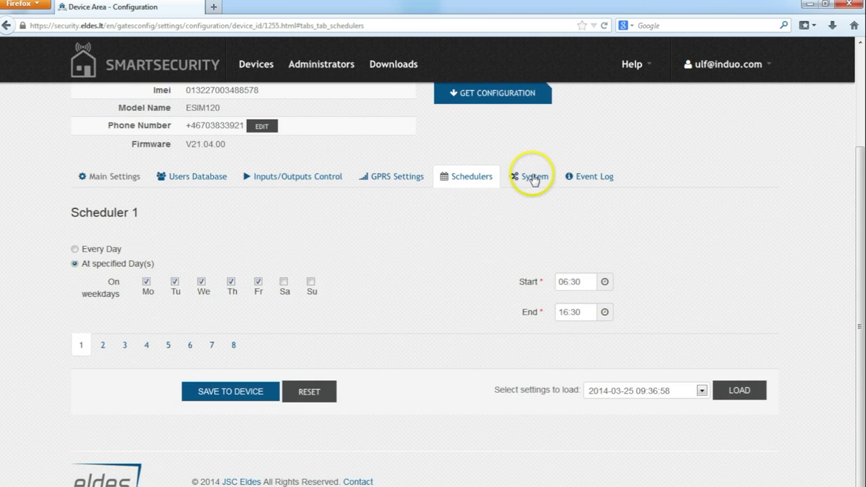
click(530, 177)
click(595, 178)
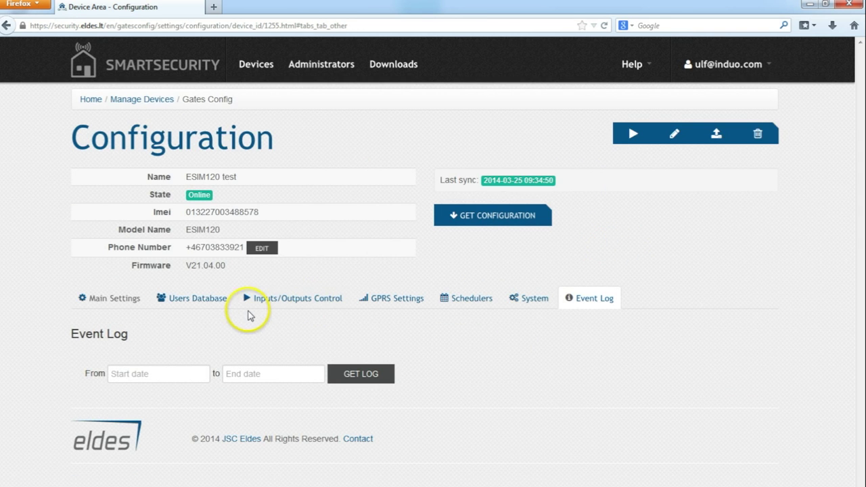
click(215, 306)
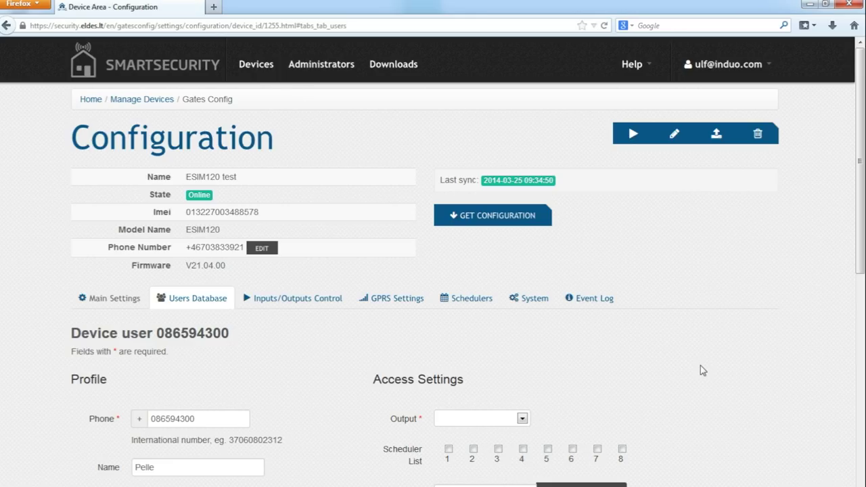
scroll(704, 372, down, 5)
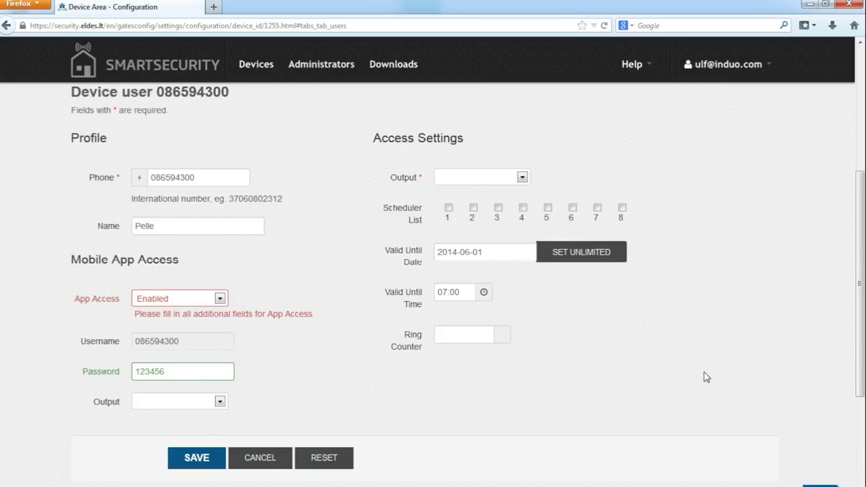
scroll(704, 377, up, 5)
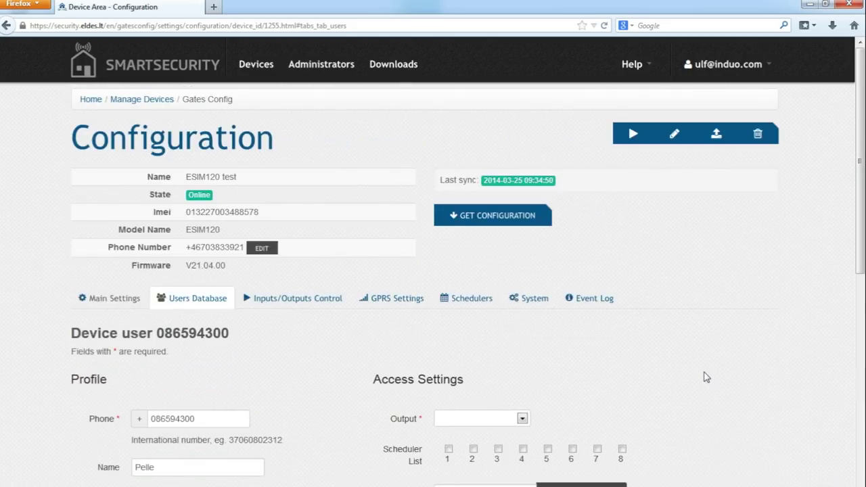